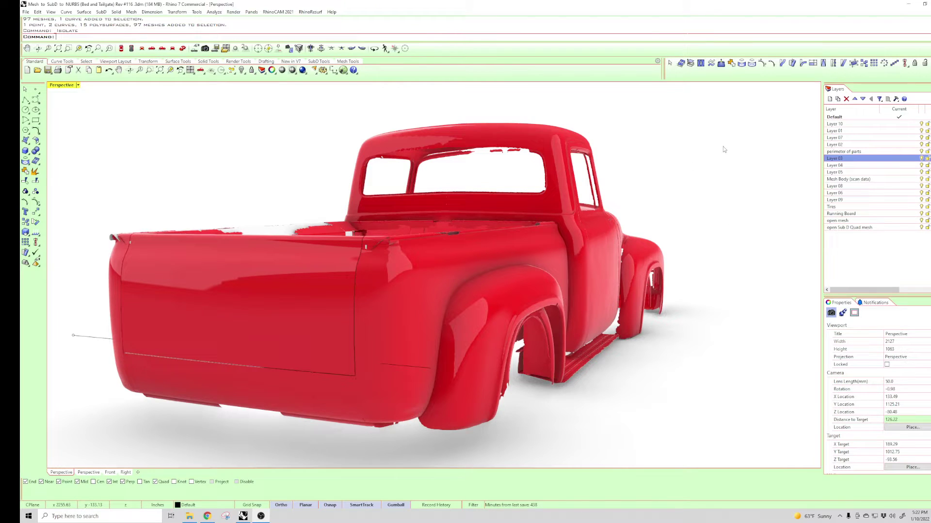
pyautogui.scroll(3, 723, 149)
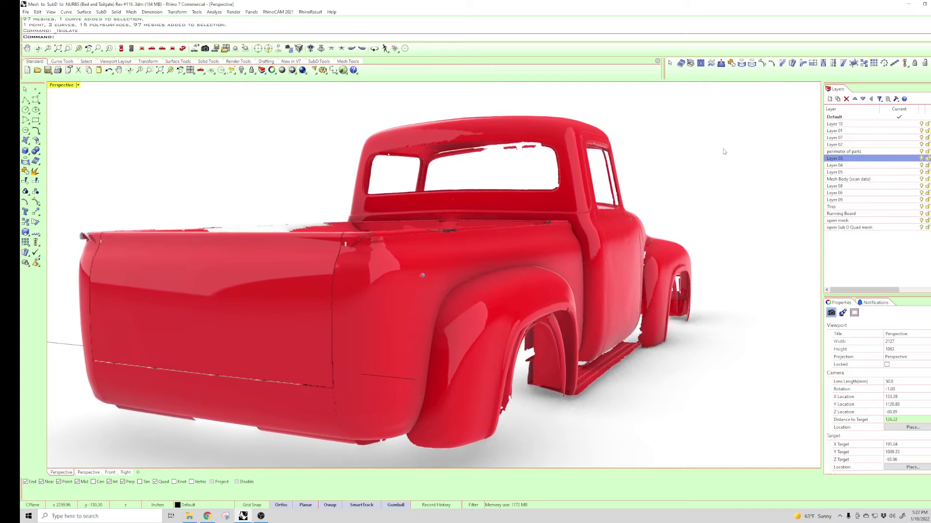
pyautogui.scroll(1, 723, 151)
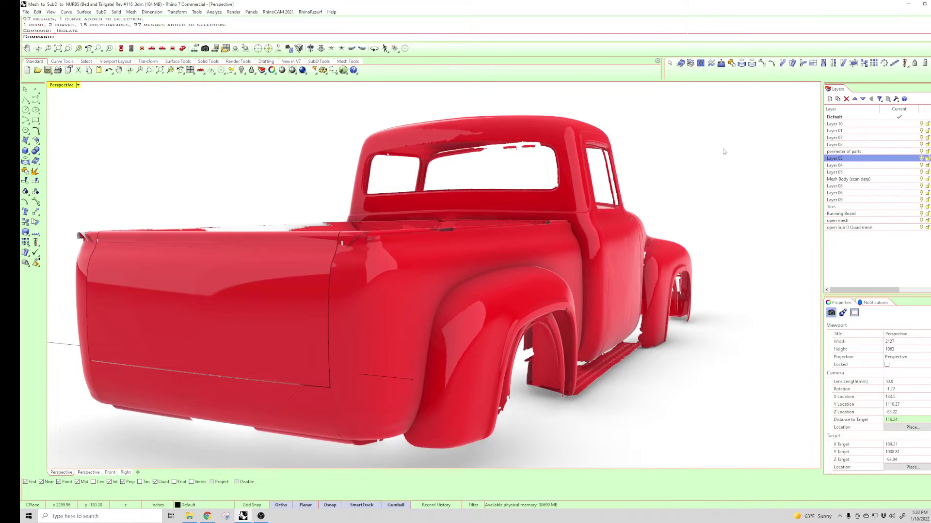
# Step: Orbit the Perspective view toward a rear-facing look at the bed-to-cab junction
pyautogui.moveTo(722, 151)
pyautogui.mouseDown(button='right')
pyautogui.moveTo(544, 257)
pyautogui.moveTo(563, 250)
pyautogui.moveTo(557, 230)
pyautogui.mouseUp(button='right')
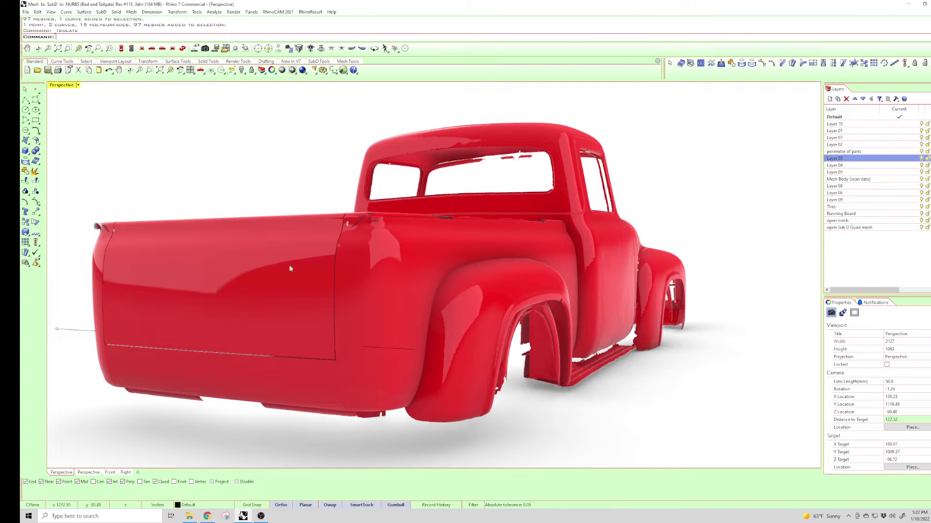
pyautogui.scroll(1, 448, 253)
pyautogui.scroll(1, 548, 241)
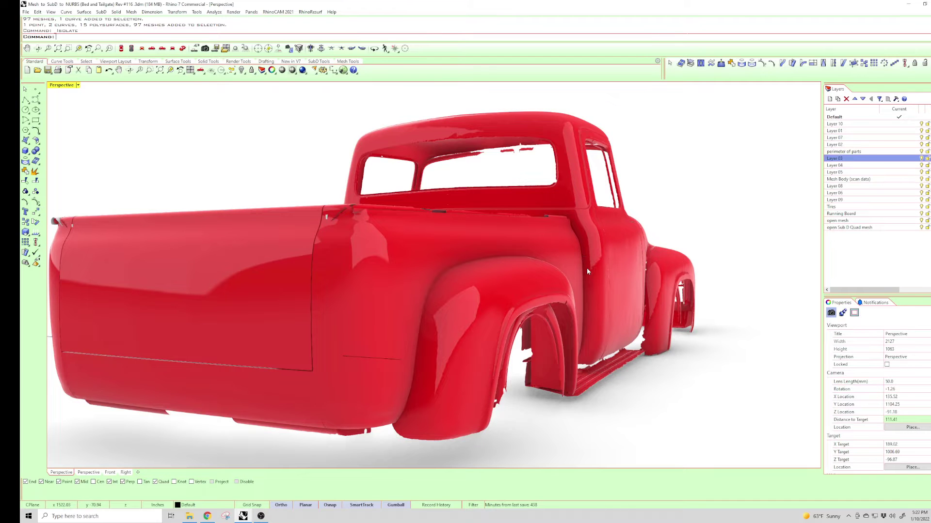
pyautogui.moveTo(586, 270)
pyautogui.mouseDown(button='right')
pyautogui.moveTo(473, 268)
pyautogui.moveTo(516, 276)
pyautogui.moveTo(462, 243)
pyautogui.moveTo(528, 234)
pyautogui.mouseUp(button='right')
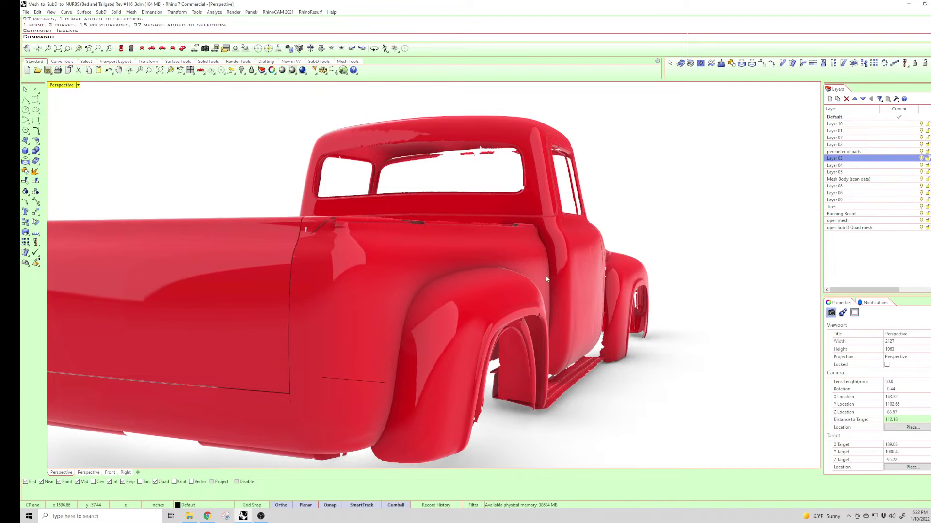
# Step: Orbit past the tailgate to the opposite rear corner, looking down over the bed
pyautogui.press('Right')
pyautogui.press('Right')
pyautogui.press('Right')
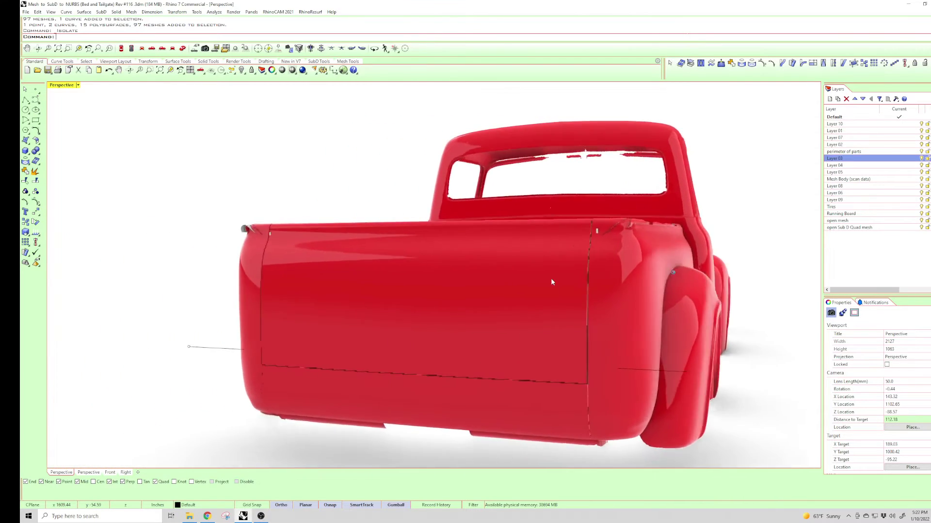
pyautogui.press('Right')
pyautogui.press('Right')
pyautogui.press('Right')
pyautogui.press('Right')
pyautogui.press('Right')
pyautogui.press('Right')
pyautogui.press('Right')
pyautogui.press('Right')
pyautogui.press('Right')
pyautogui.press('Right')
pyautogui.press('Right')
pyautogui.press('Right')
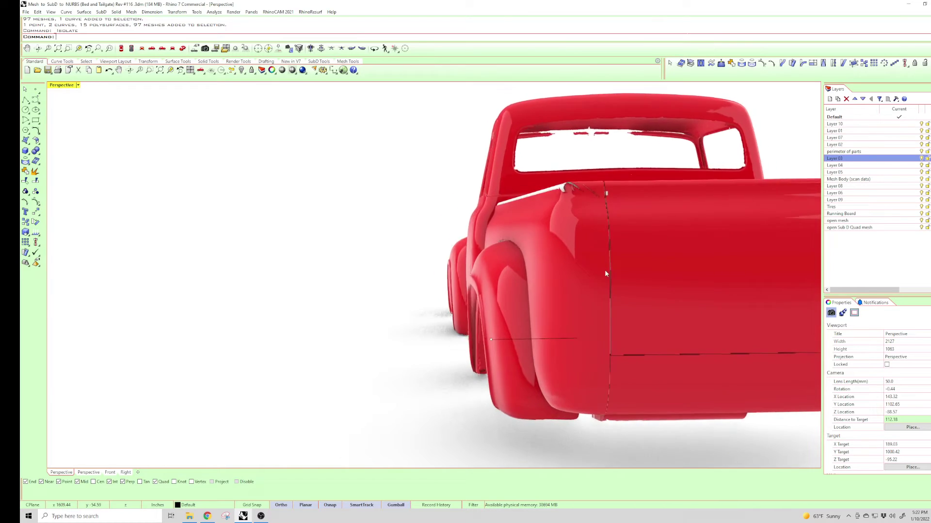
pyautogui.press('Right')
pyautogui.press('Right')
pyautogui.press('Right')
pyautogui.press('Right')
pyautogui.press('Right')
pyautogui.press('Right')
pyautogui.press('Right')
pyautogui.press('Right')
pyautogui.press('Right')
pyautogui.press('Right')
pyautogui.press('Right')
pyautogui.press('Right')
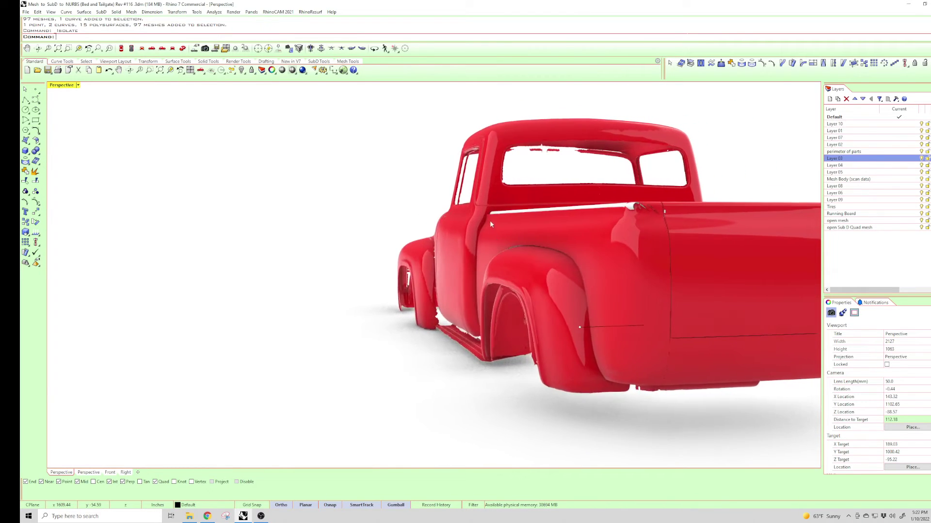
pyautogui.moveTo(490, 221)
pyautogui.mouseDown(button='right')
pyautogui.moveTo(502, 256)
pyautogui.moveTo(609, 236)
pyautogui.moveTo(575, 366)
pyautogui.moveTo(542, 309)
pyautogui.moveTo(551, 294)
pyautogui.moveTo(537, 260)
pyautogui.moveTo(559, 241)
pyautogui.moveTo(553, 228)
pyautogui.moveTo(504, 225)
pyautogui.mouseUp(button='right')
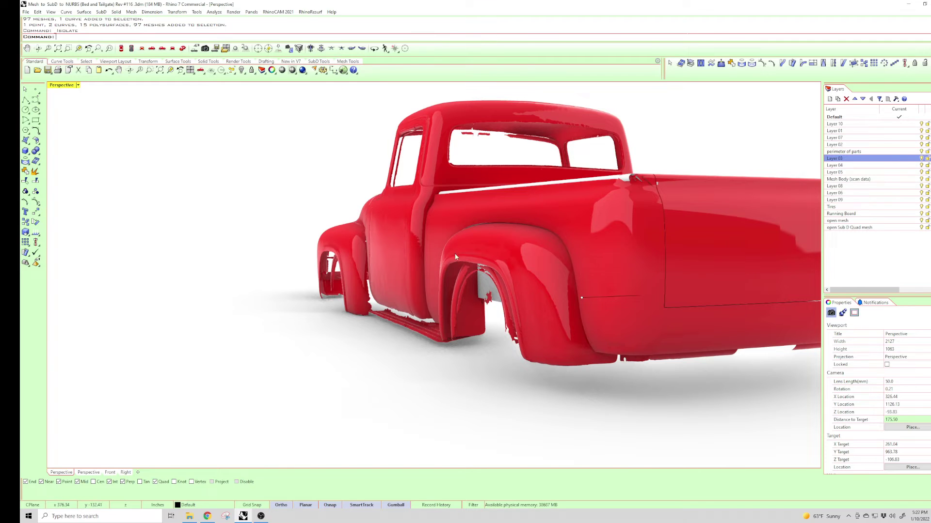
# Step: Orbit and tilt to frame the truck's bed side, fender and tailgate from the rear three-quarter angle
pyautogui.moveTo(456, 256)
pyautogui.mouseDown(button='right')
pyautogui.moveTo(434, 246)
pyautogui.moveTo(425, 196)
pyautogui.moveTo(416, 221)
pyautogui.mouseUp(button='right')
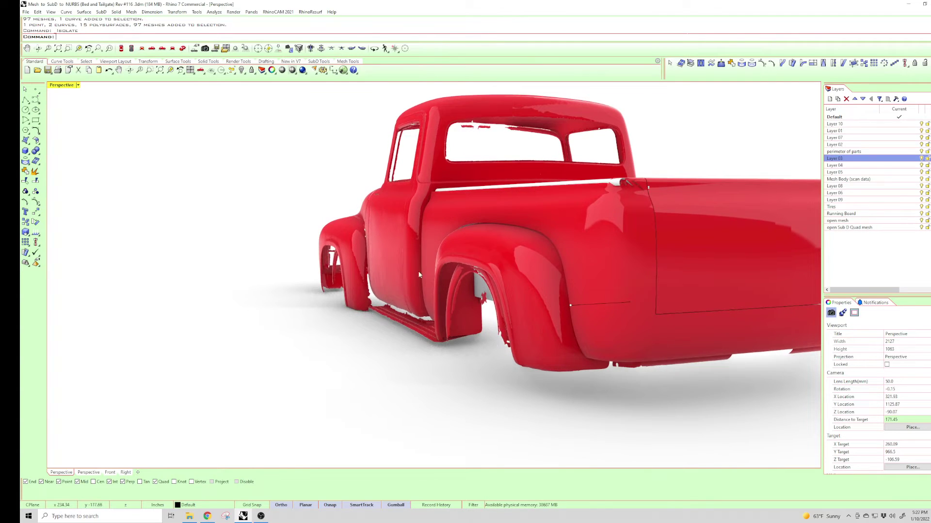
pyautogui.moveTo(427, 282); pyautogui.dragTo(418, 231, button='right')
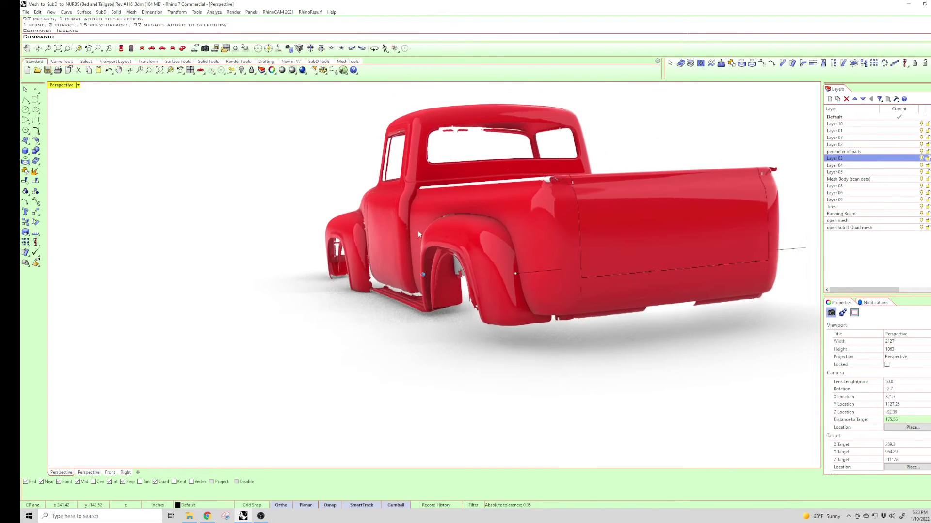